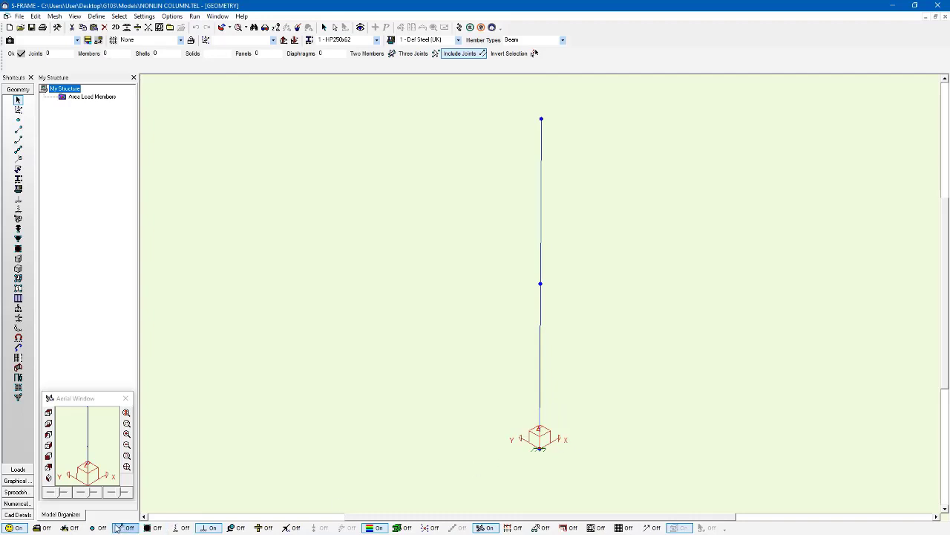
# Hide the column's support symbols, and check its rendered sections and overall dimension by briefly displaying each.
pyautogui.click(208, 528)
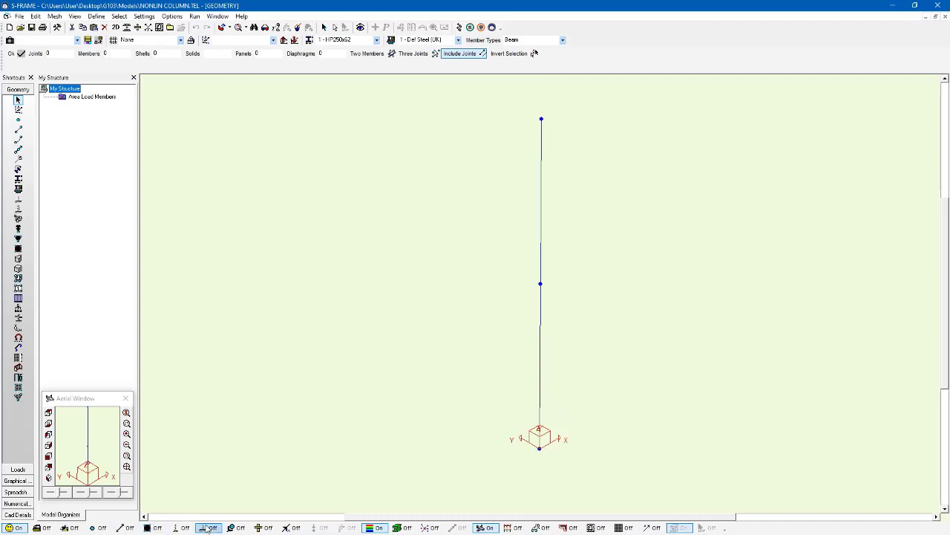
pyautogui.click(402, 527)
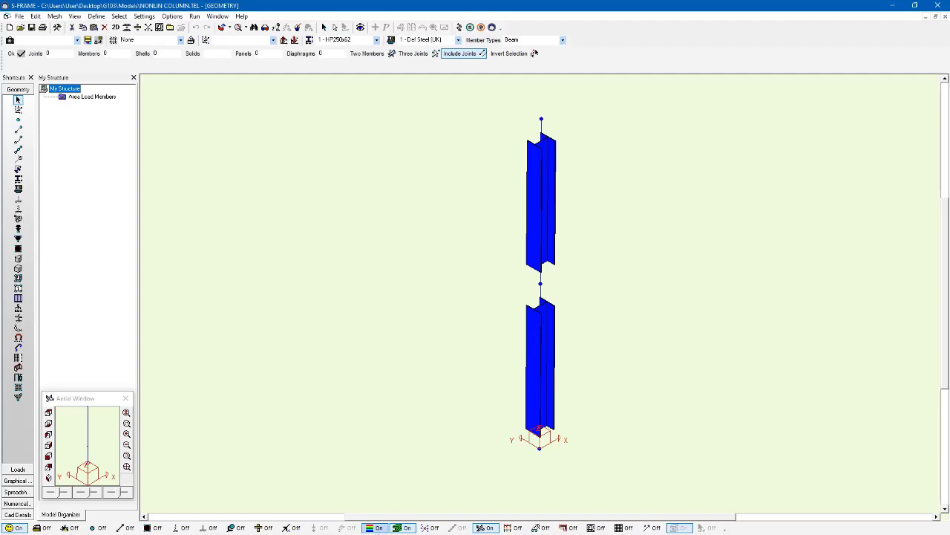
pyautogui.click(407, 528)
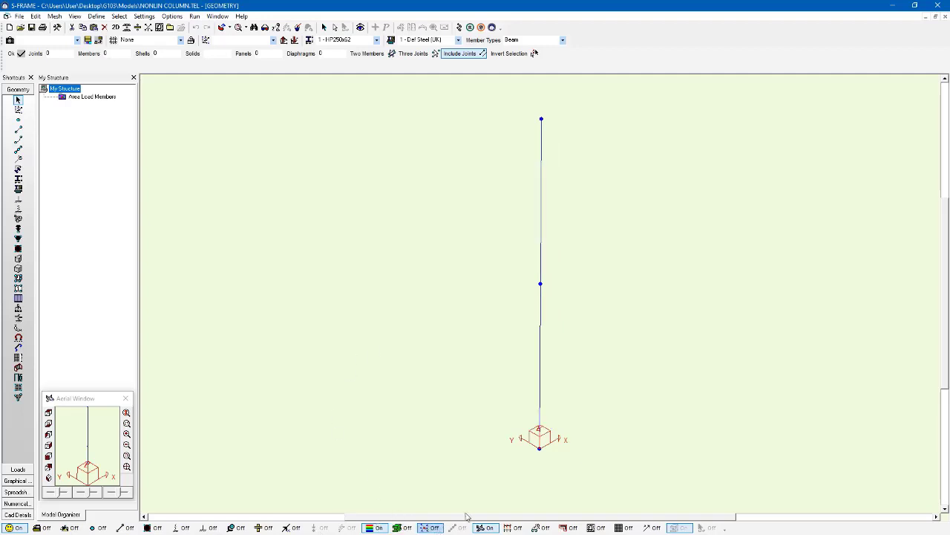
pyautogui.click(512, 528)
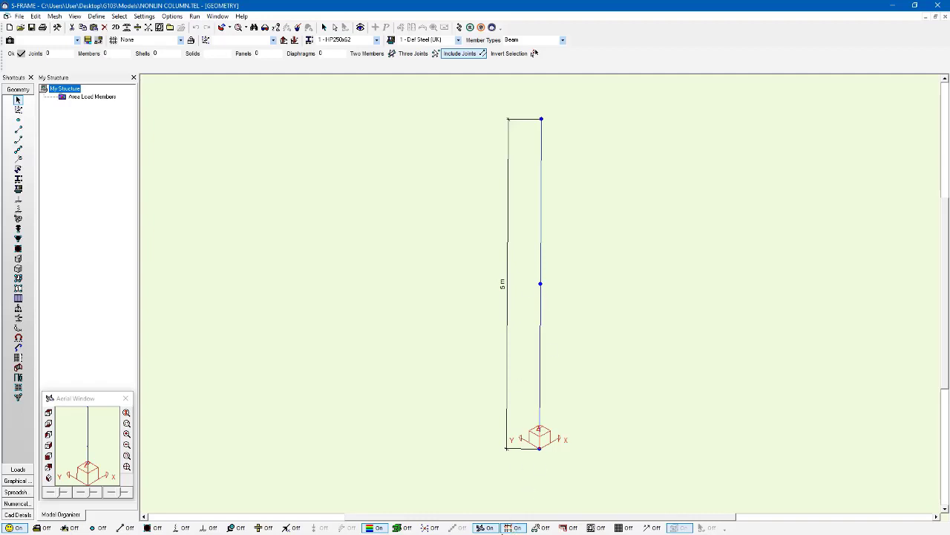
pyautogui.click(513, 528)
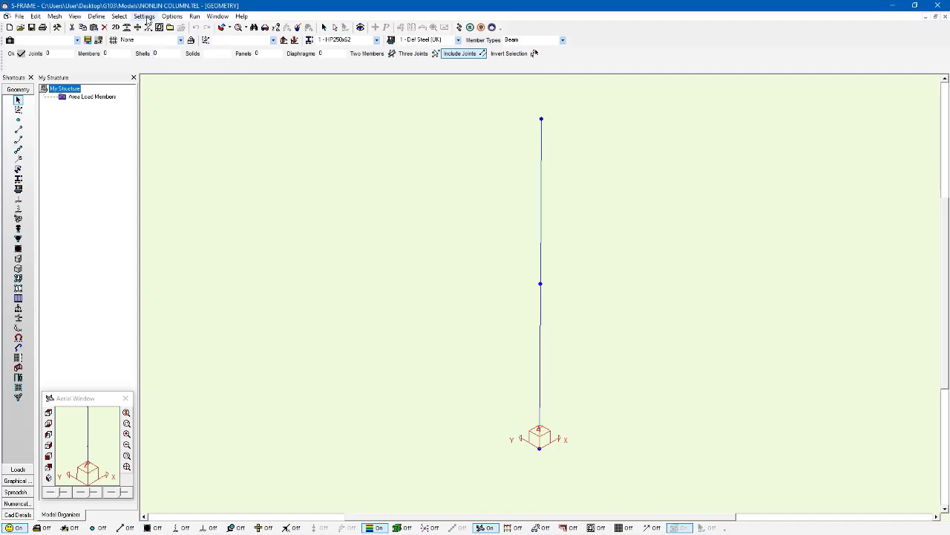
# Review the model's default constrained degrees of freedom and accept them.
pyautogui.click(145, 16)
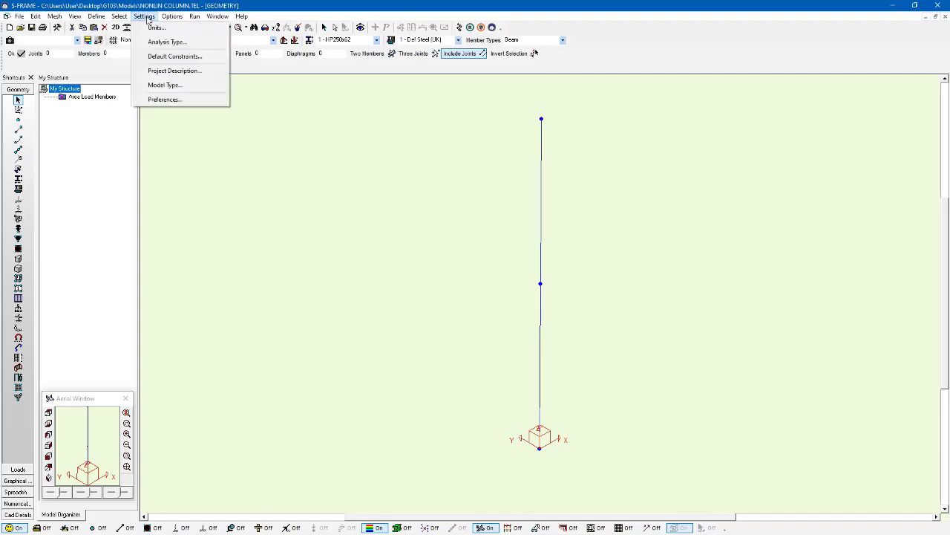
pyautogui.click(163, 57)
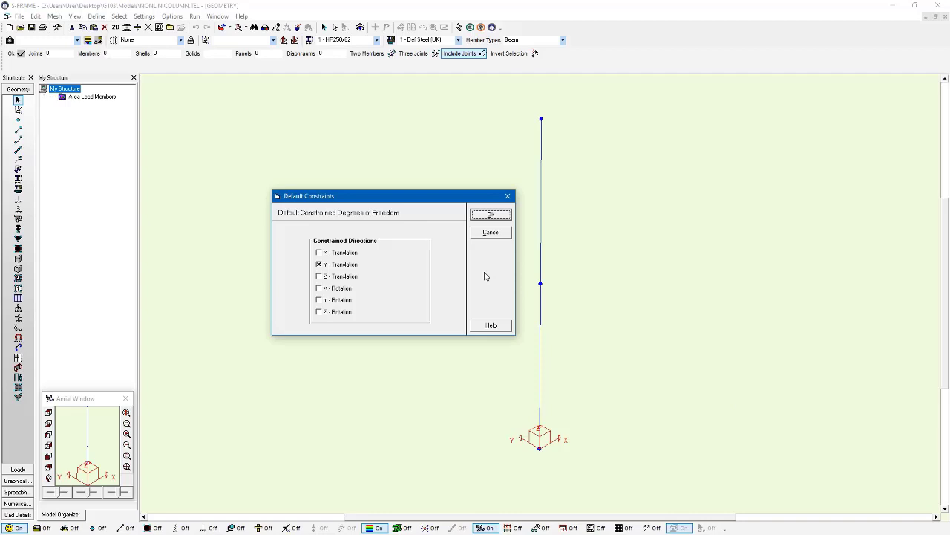
pyautogui.click(490, 214)
# Display the joint loads with their values and review the Lateral, unit vertical and 1500 kN compression load cases.
pyautogui.click(18, 469)
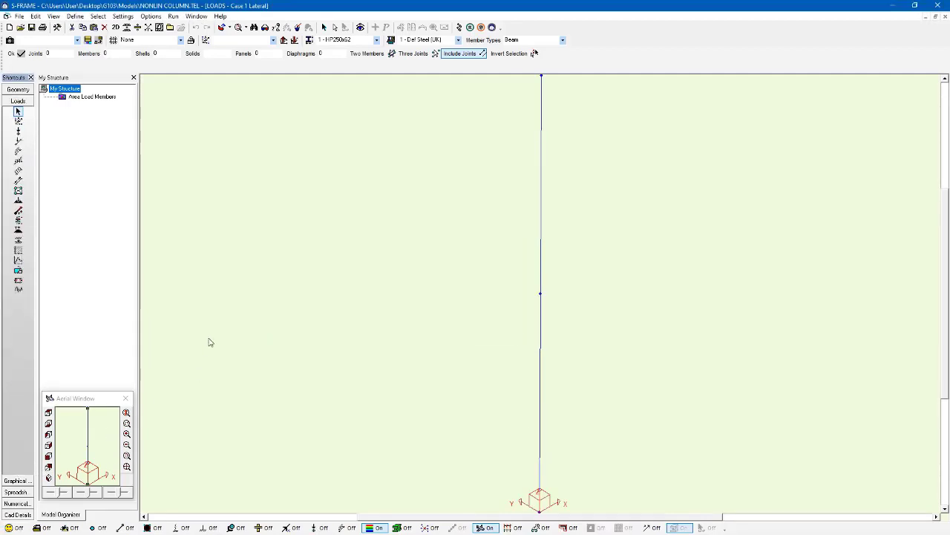
pyautogui.click(352, 40)
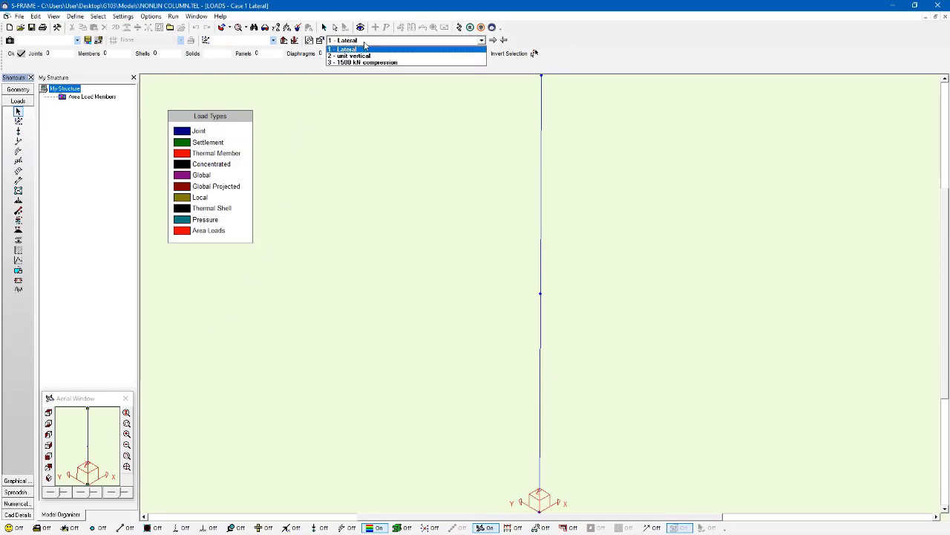
pyautogui.click(365, 49)
pyautogui.click(346, 527)
pyautogui.click(325, 527)
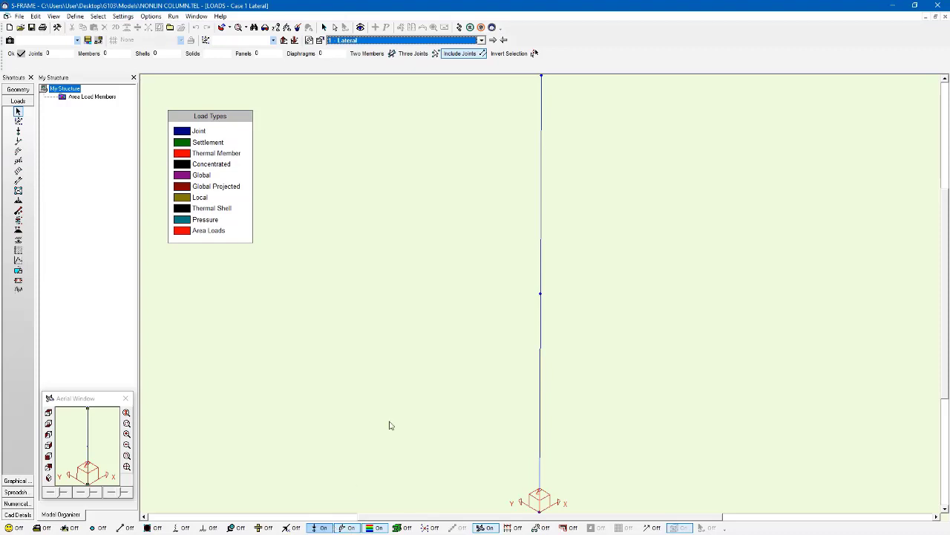
pyautogui.scroll(-1, 463, 245)
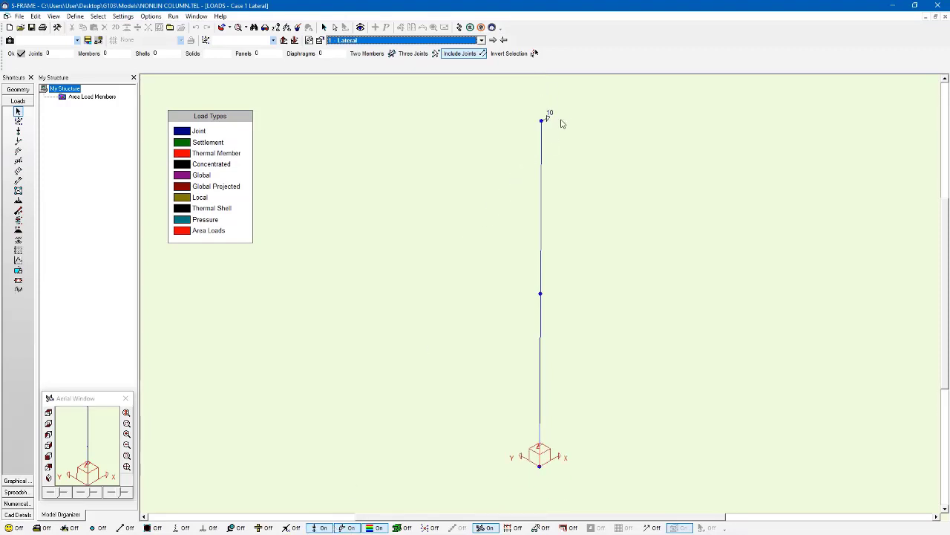
pyautogui.click(493, 40)
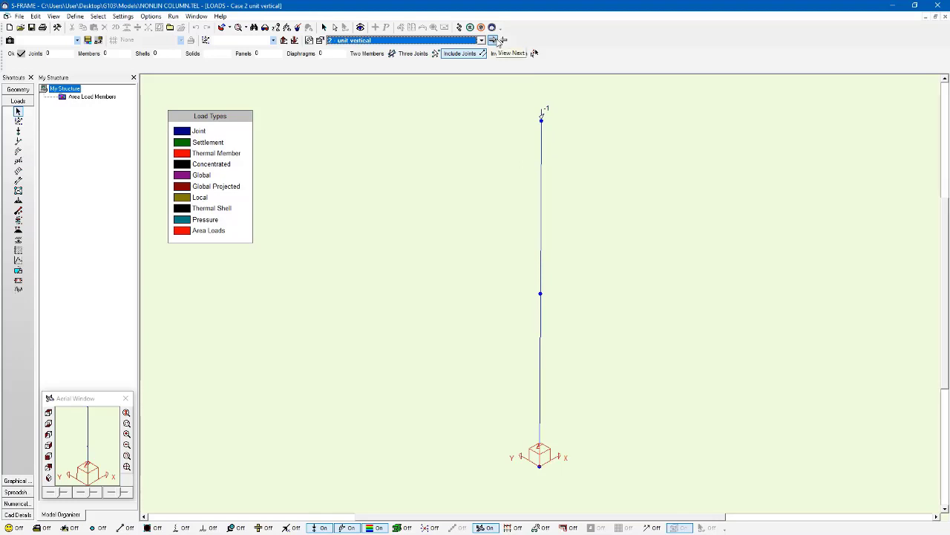
pyautogui.click(495, 40)
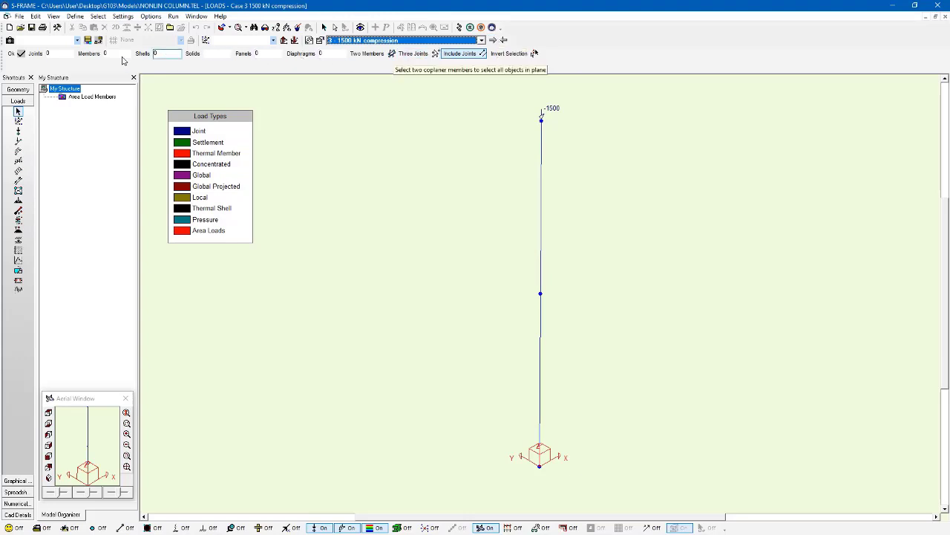
# Review the load cases and factors of the pdelta load combination, and hide the load display.
pyautogui.click(31, 16)
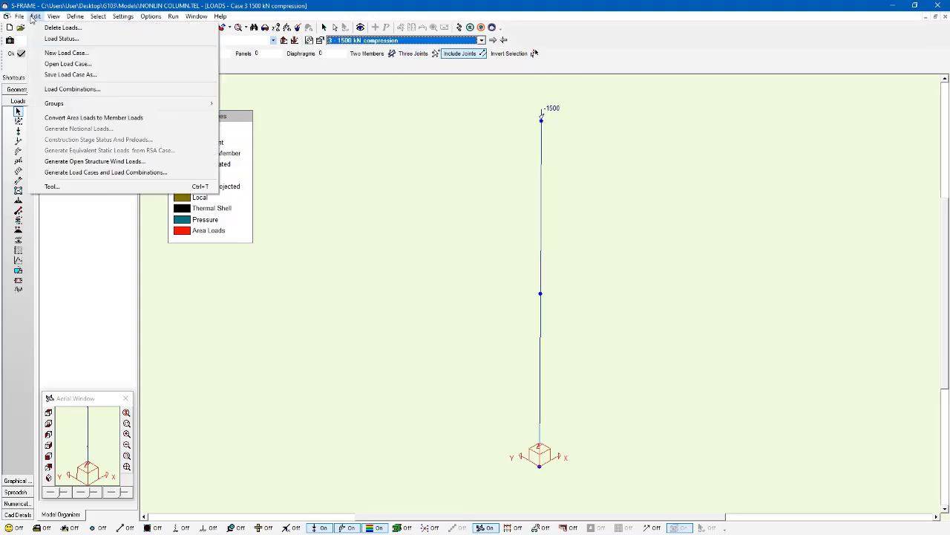
pyautogui.click(80, 90)
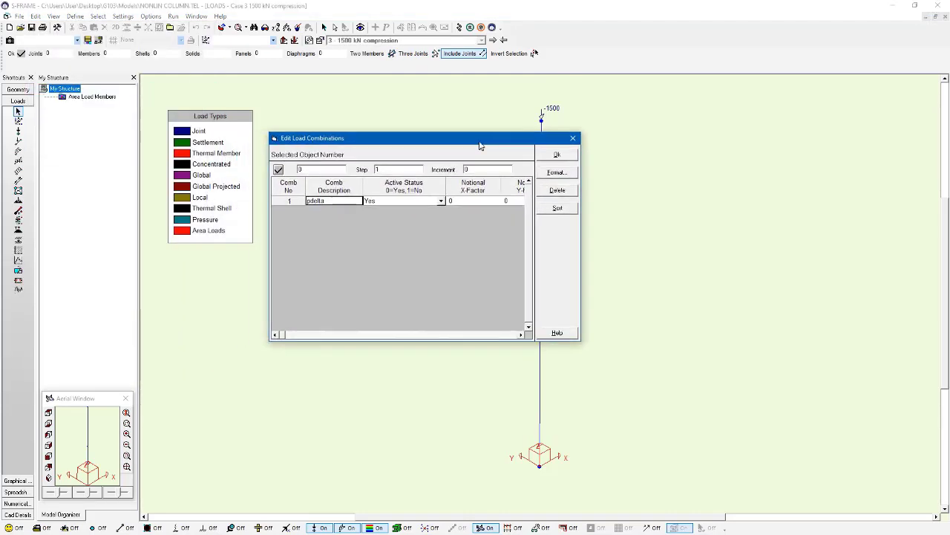
pyautogui.click(520, 334)
pyautogui.click(520, 335)
pyautogui.click(521, 335)
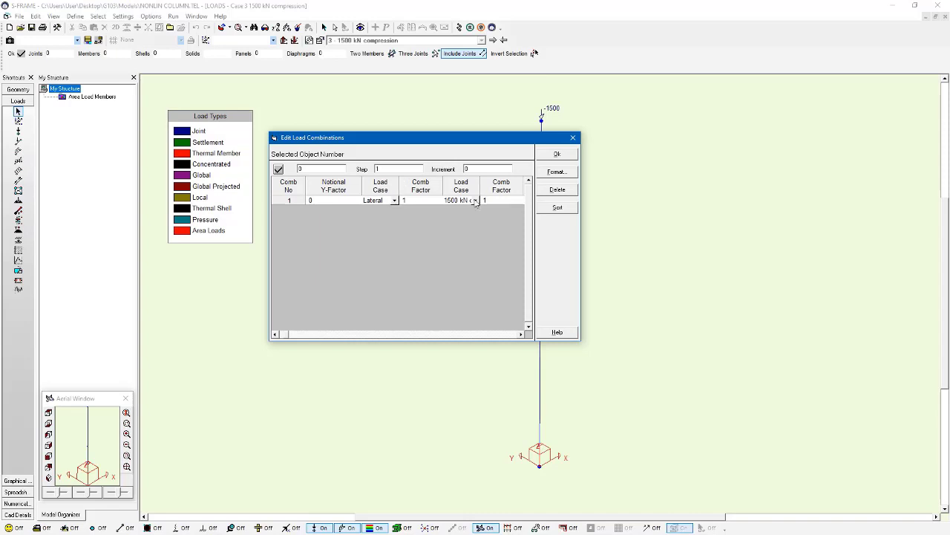
pyautogui.click(574, 137)
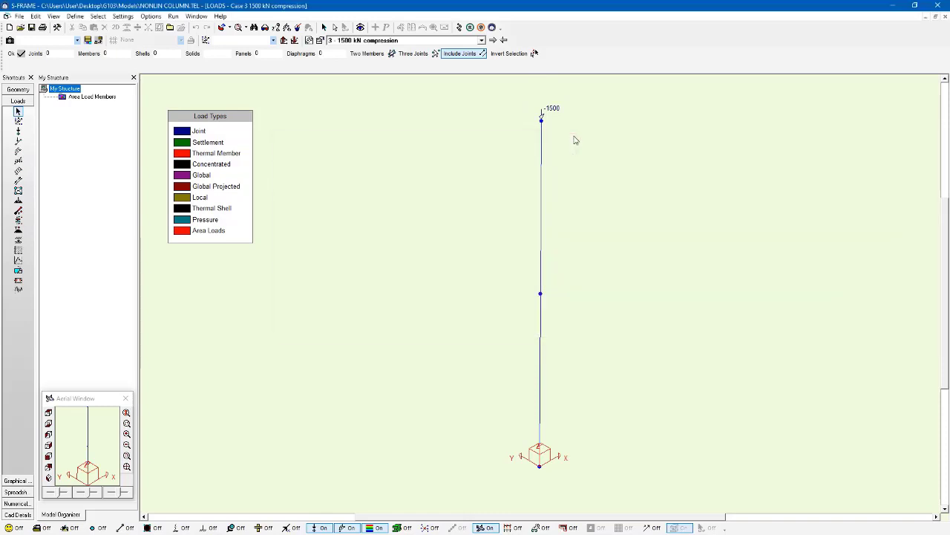
pyautogui.click(328, 529)
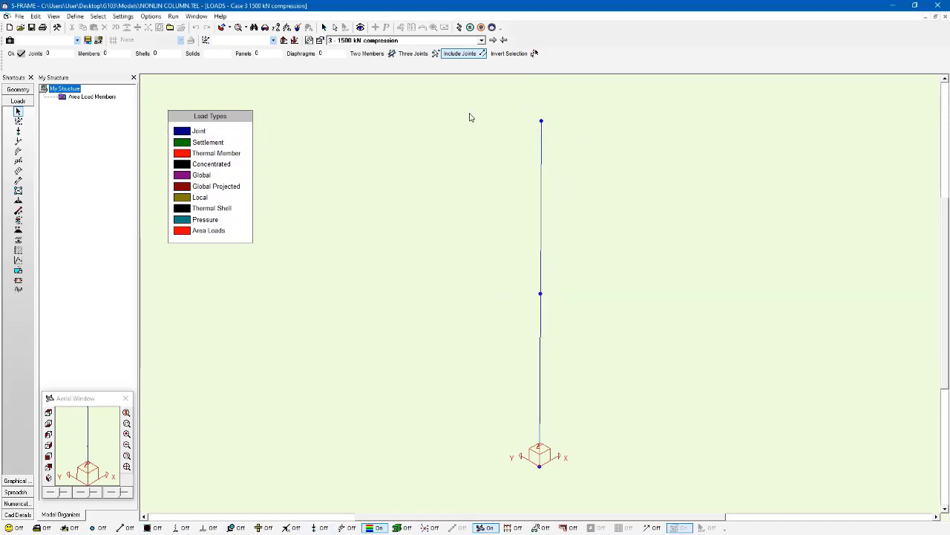
# Run a Linear Static analysis for the load combinations.
pyautogui.click(460, 28)
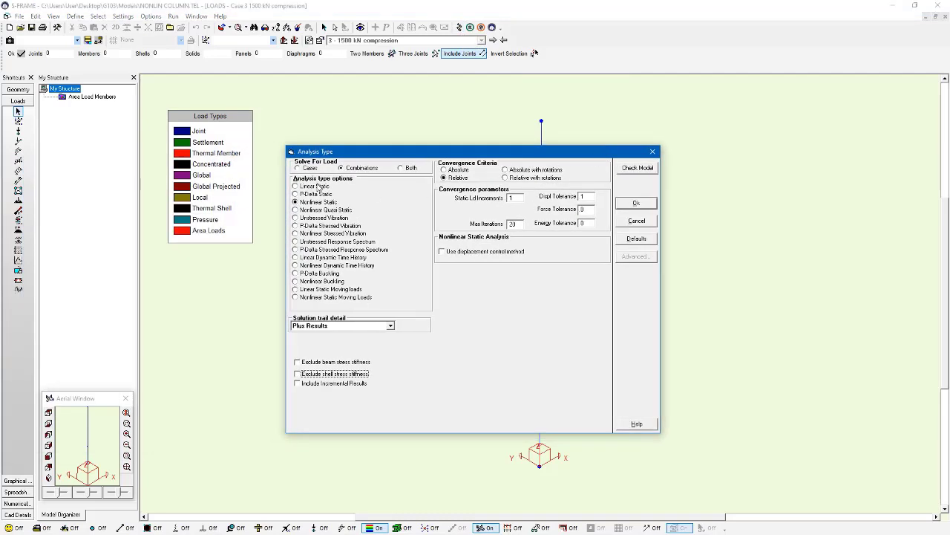
pyautogui.click(315, 185)
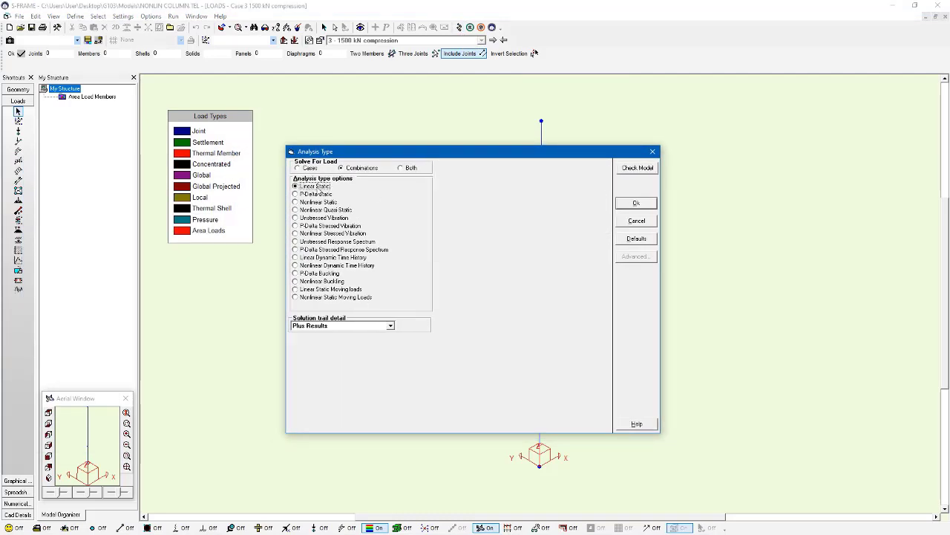
pyautogui.click(654, 204)
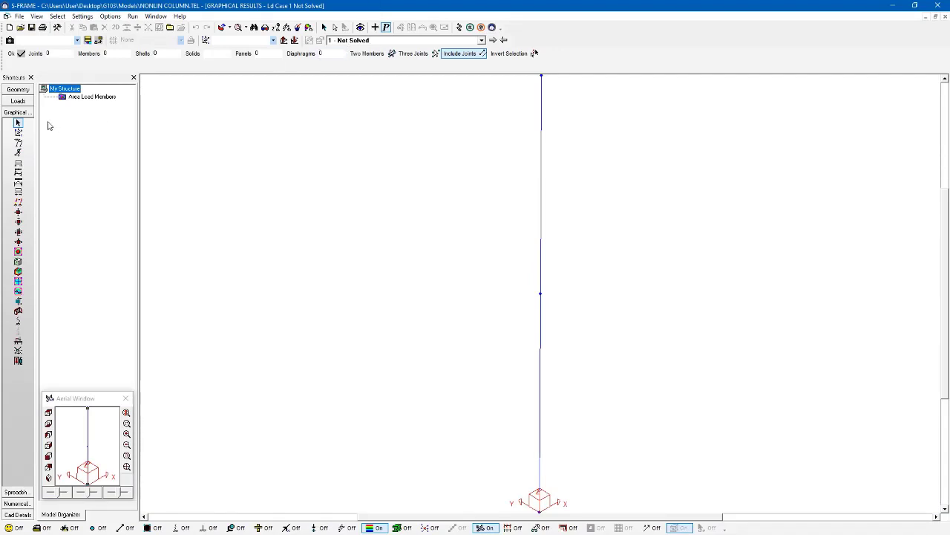
# Examine the linear results of the pdelta combination: X-displacement values on the deflected shape and the y moment diagram.
pyautogui.click(389, 41)
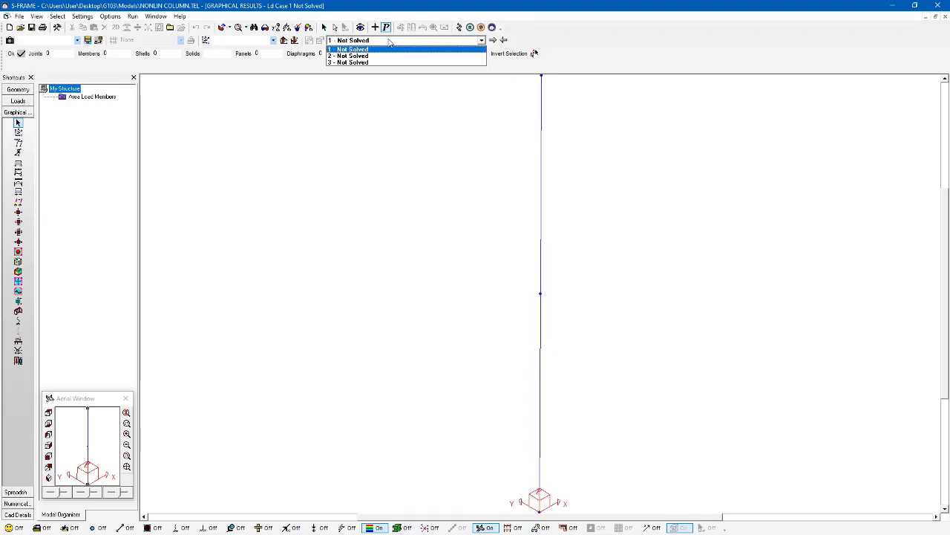
pyautogui.click(389, 41)
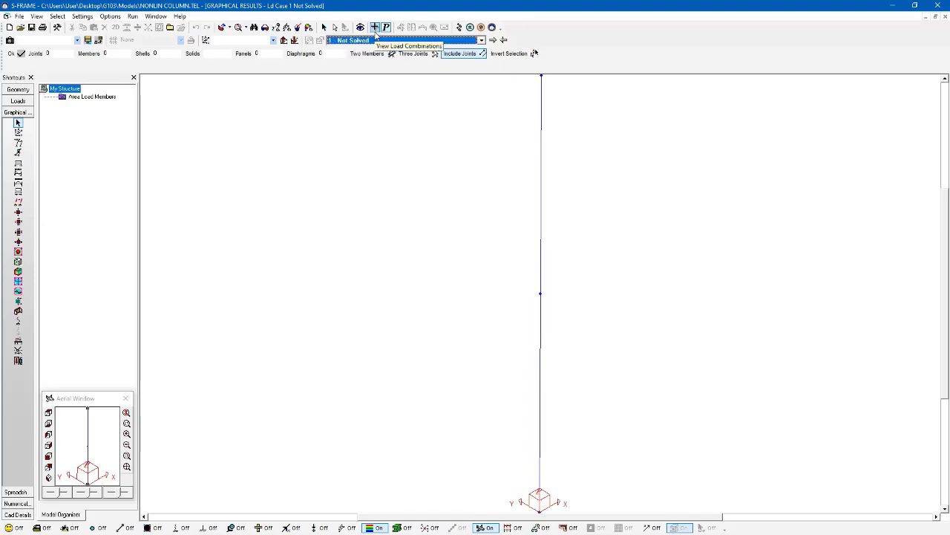
pyautogui.click(375, 31)
pyautogui.click(372, 43)
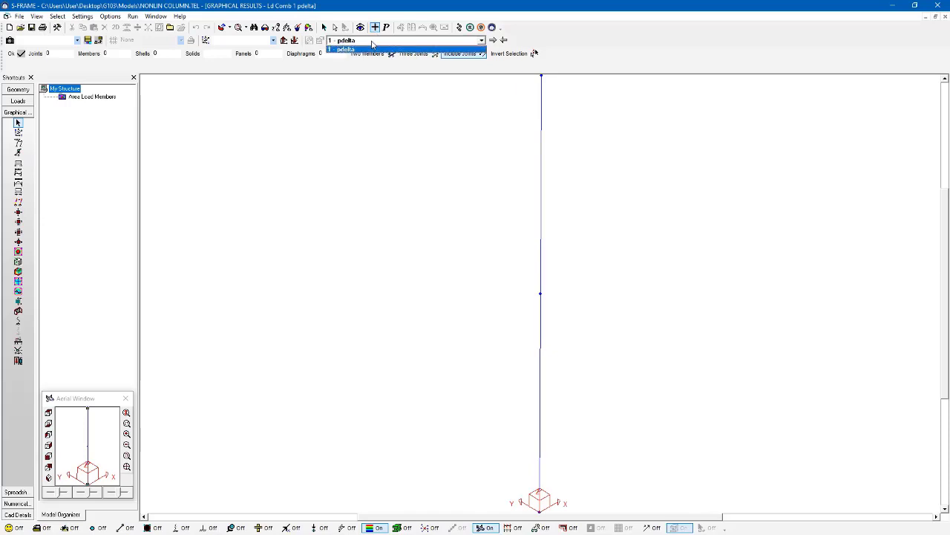
pyautogui.click(373, 48)
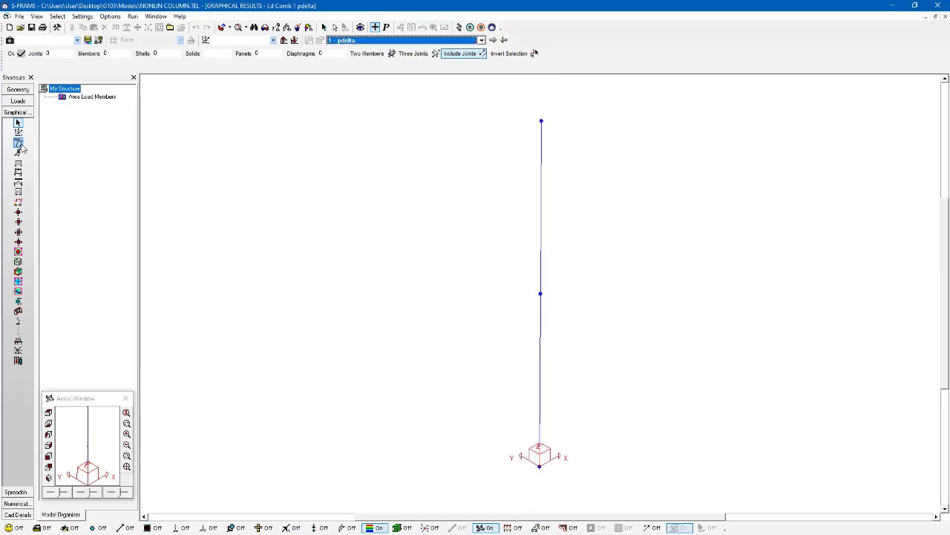
pyautogui.click(19, 144)
pyautogui.click(505, 54)
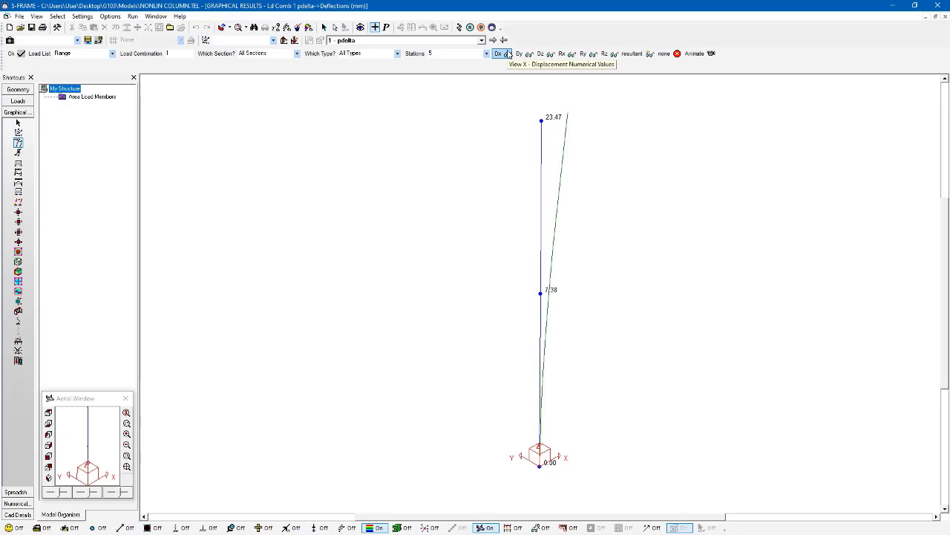
pyautogui.click(18, 183)
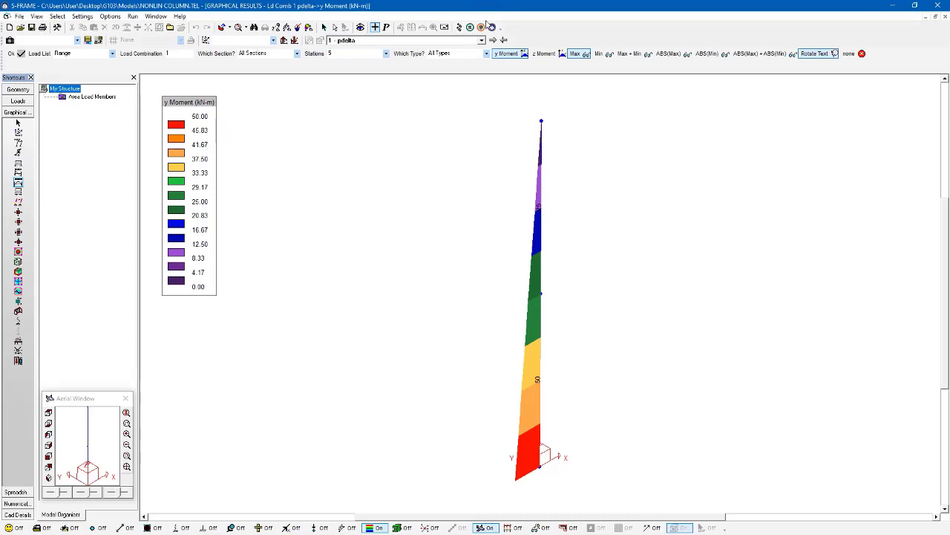
# Run a P-Delta Static analysis for the load combinations and proceed to the postprocessor.
pyautogui.click(460, 27)
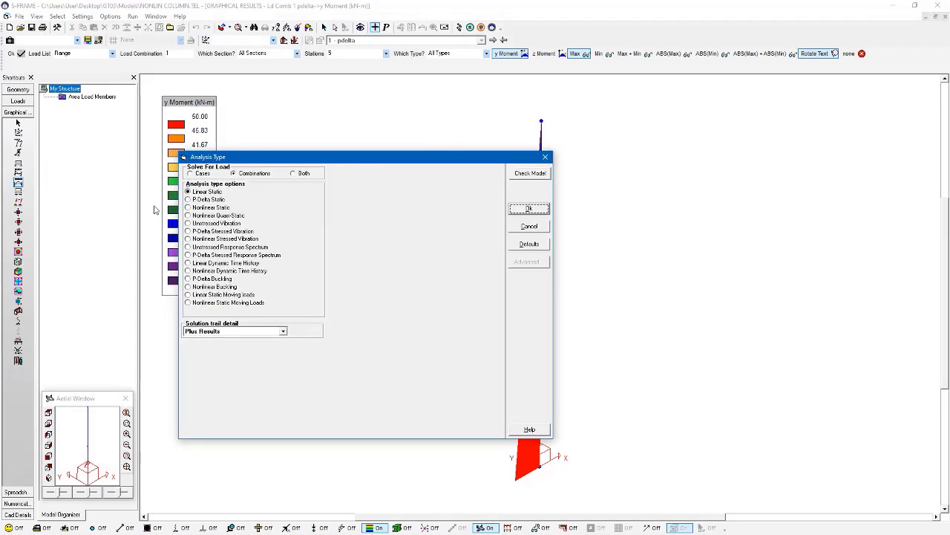
pyautogui.click(199, 200)
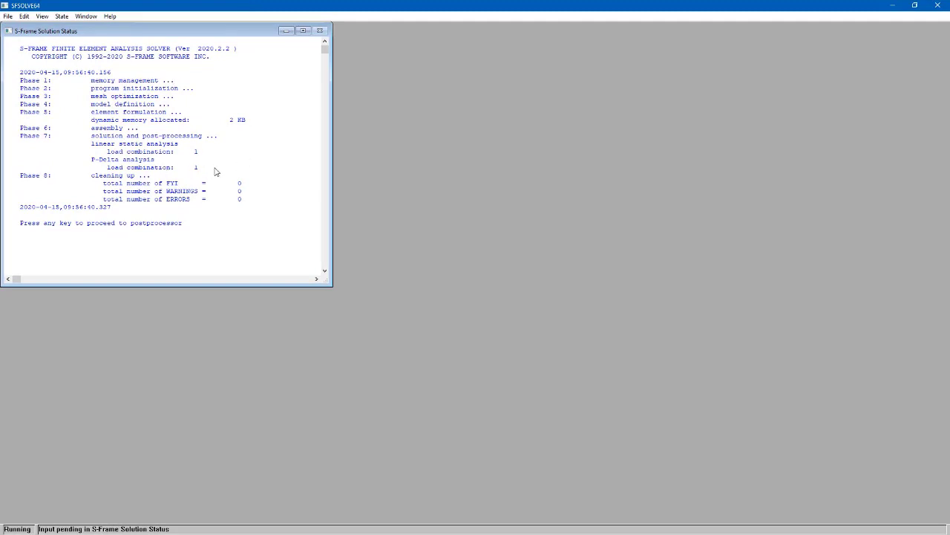
pyautogui.press('Return')
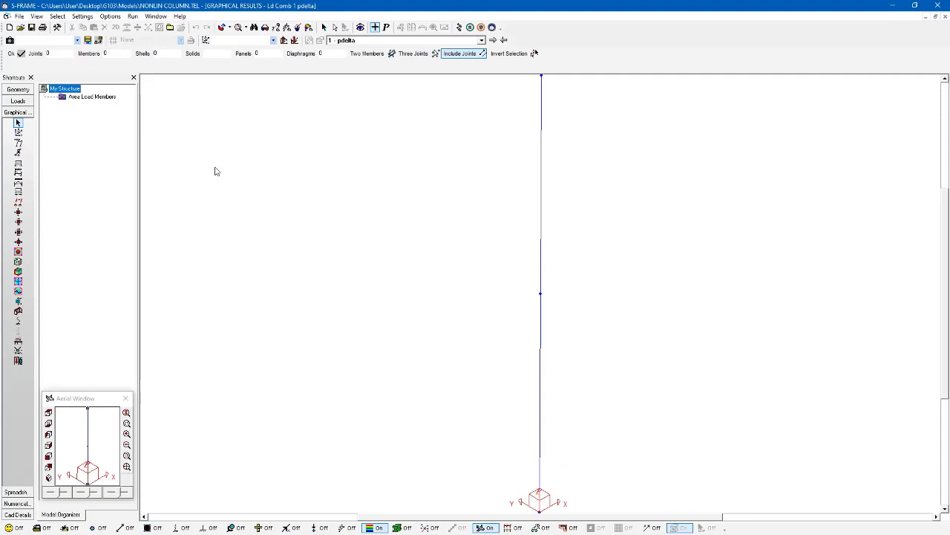
# Examine the P-Delta deflected shape with X-displacement values and the y moment diagram for the pdelta combination.
pyautogui.scroll(-3, 430, 234)
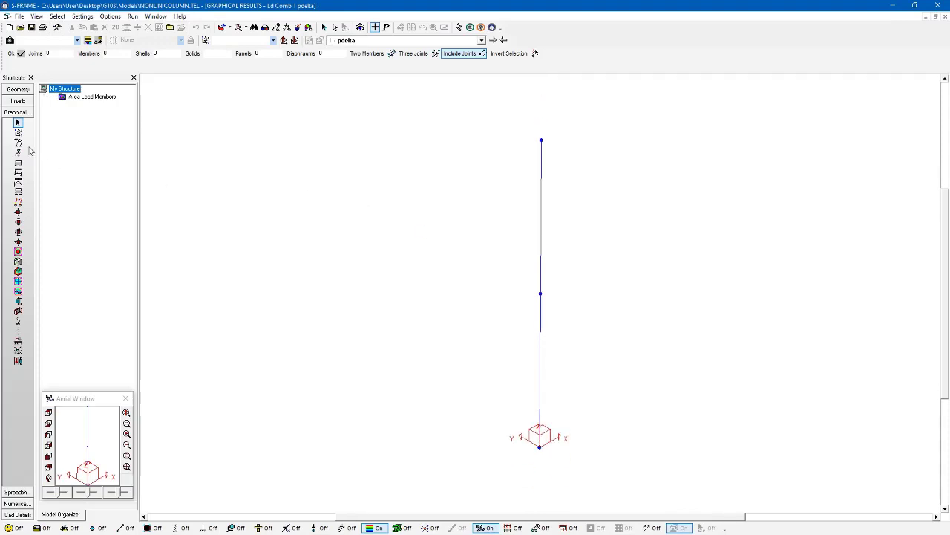
pyautogui.click(19, 142)
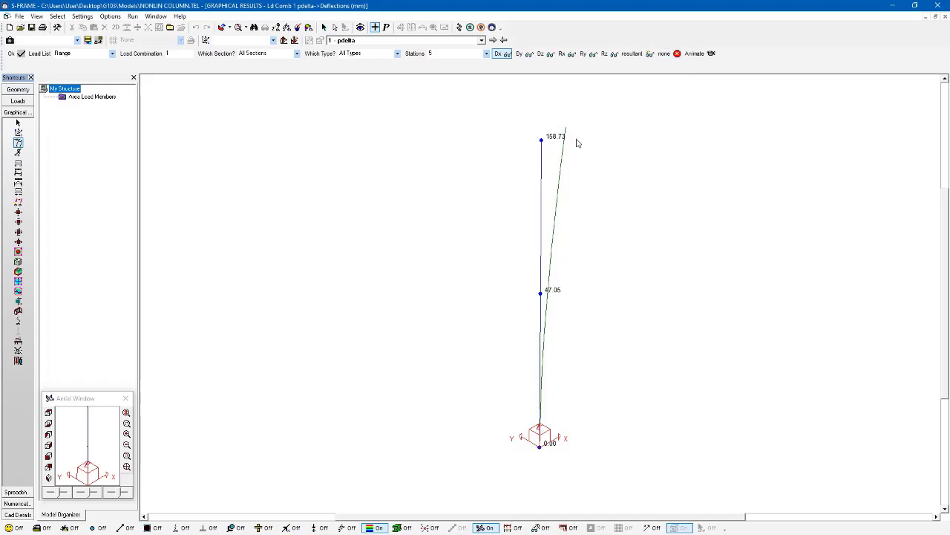
pyautogui.click(19, 182)
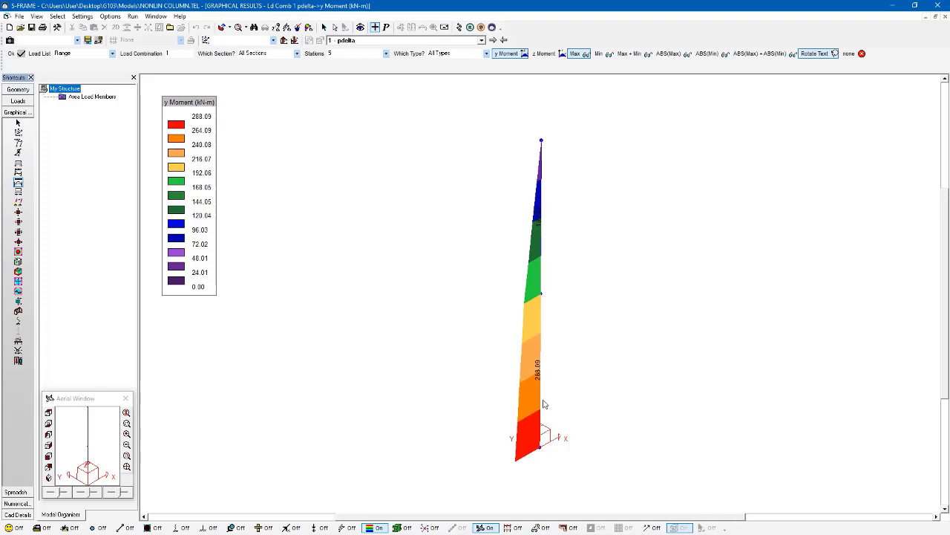
# Run a Nonlinear Static analysis for the load combinations with 1 static load increment and proceed to the postprocessor.
pyautogui.click(460, 26)
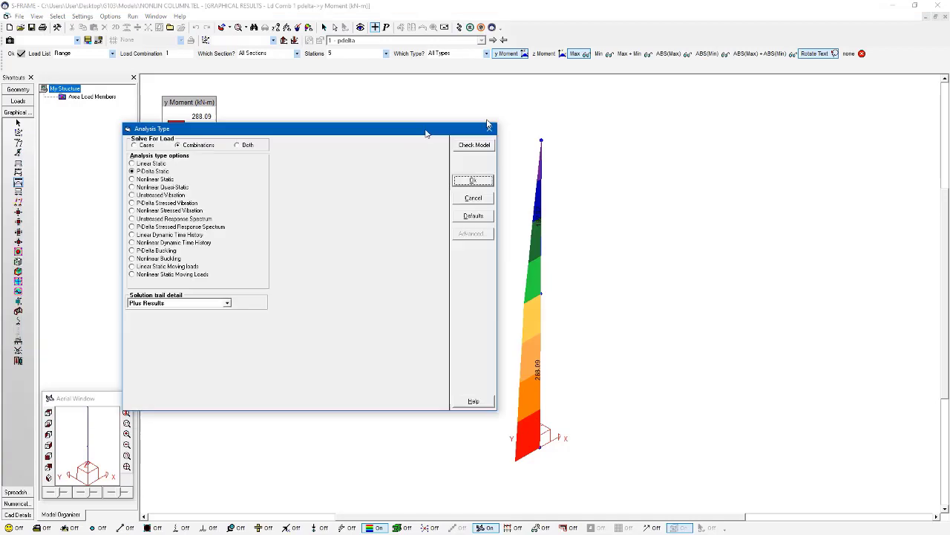
pyautogui.click(323, 191)
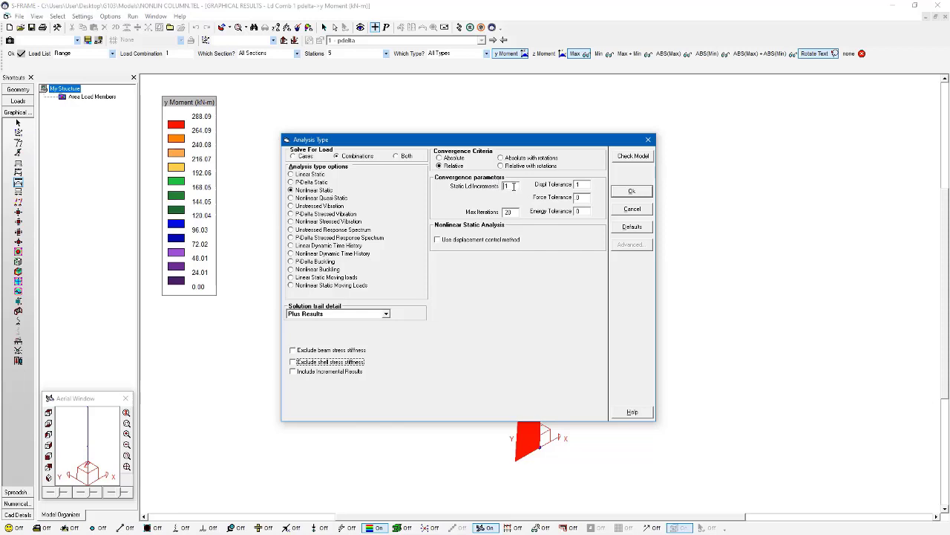
pyautogui.doubleClick(513, 187)
pyautogui.click(514, 186)
pyautogui.click(632, 192)
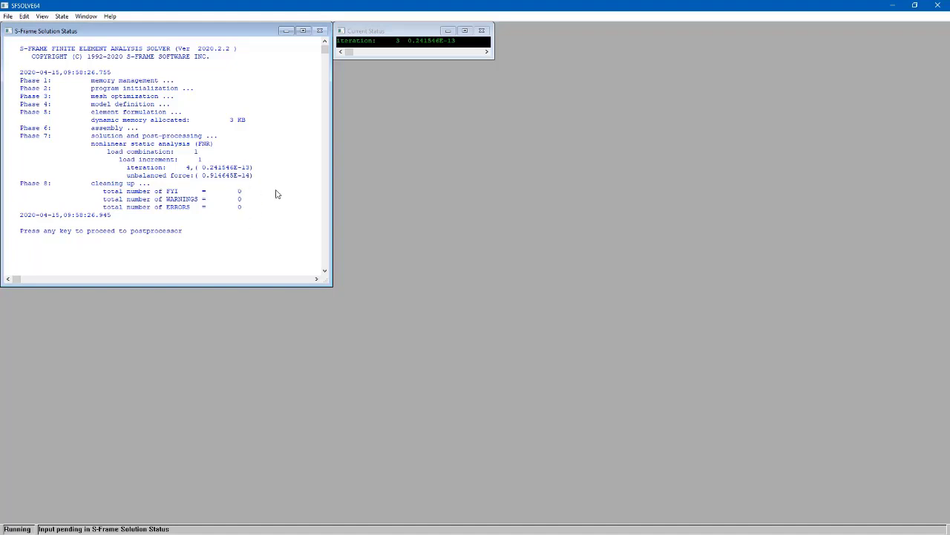
pyautogui.press('Return')
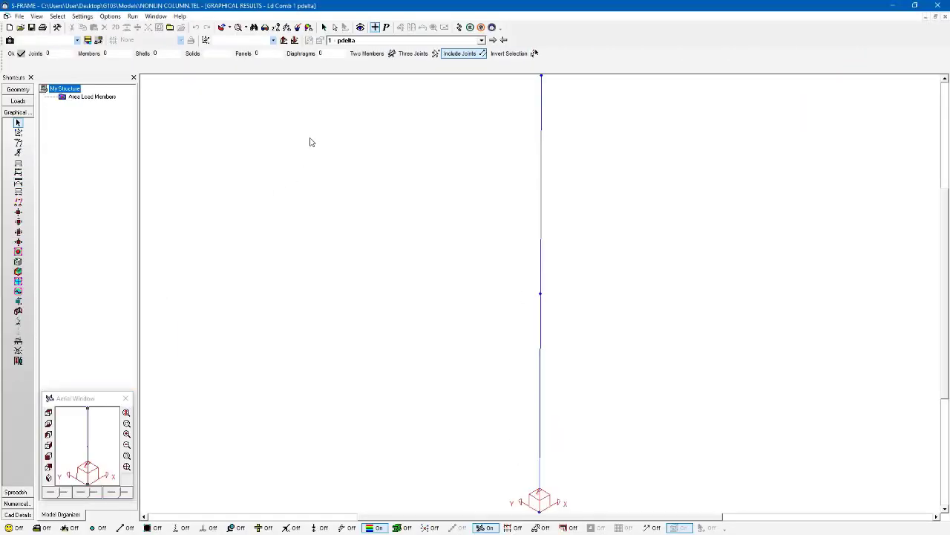
# Examine the single-increment nonlinear deflected shape with X-displacement values and the y moment diagram for the pdelta combination.
pyautogui.click(18, 144)
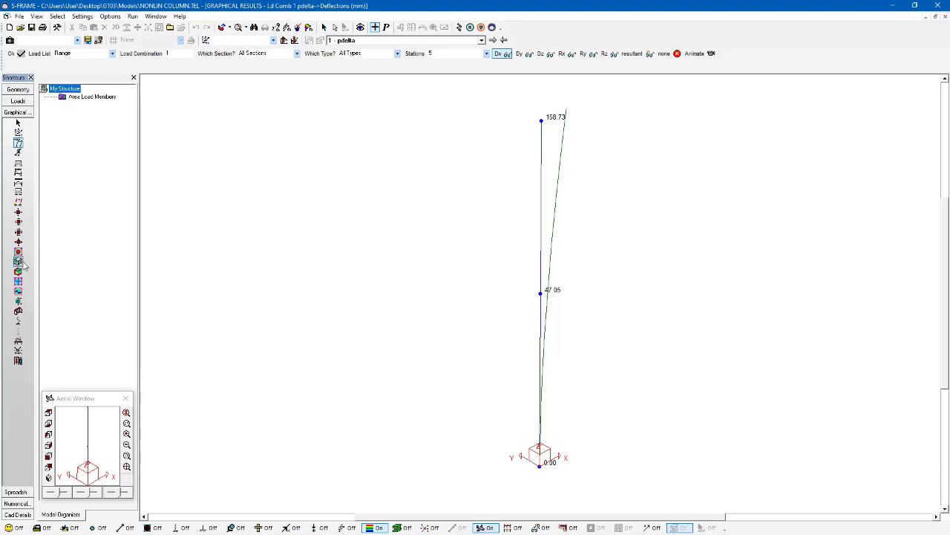
pyautogui.click(19, 184)
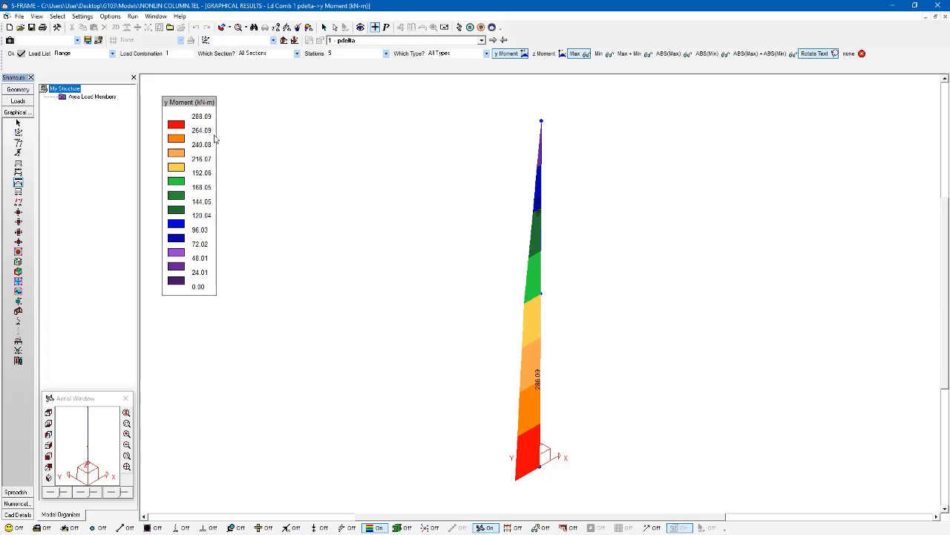
# Rerun the Nonlinear Static analysis for the load combinations with 5 static load increments and proceed to the postprocessor.
pyautogui.click(459, 27)
pyautogui.moveTo(359, 179); pyautogui.dragTo(422, 169)
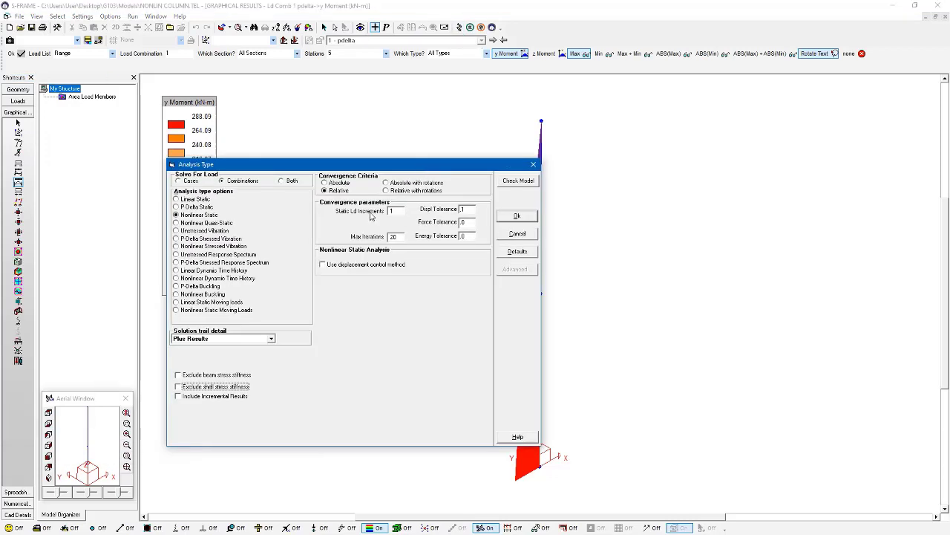
pyautogui.click(391, 211)
pyautogui.write('5')
pyautogui.click(525, 216)
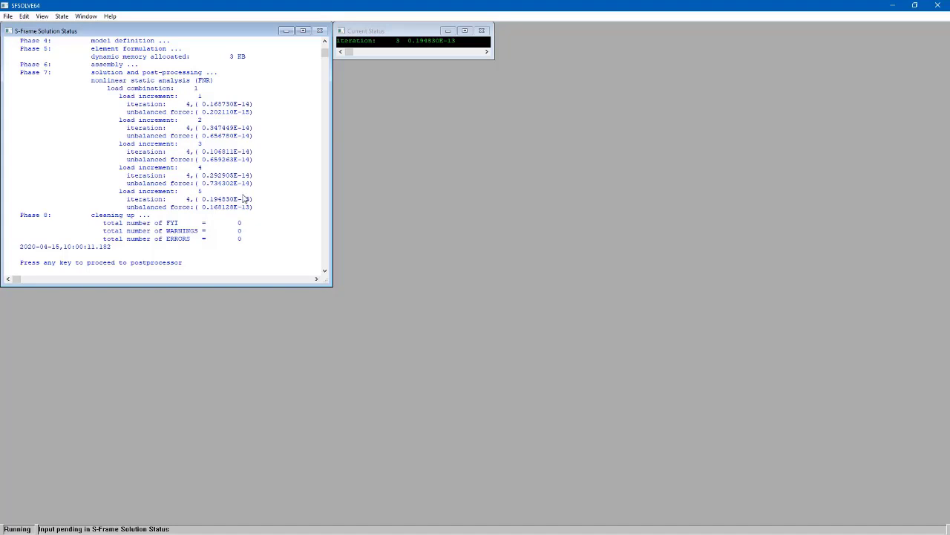
pyautogui.press('Return')
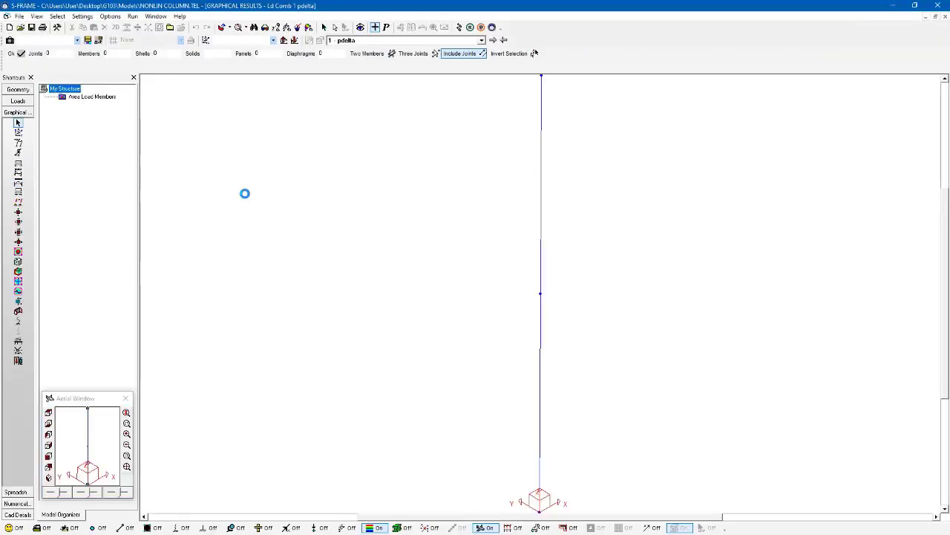
# Examine the X-displacement values on the deflected shape and the y moment diagram from the 5-increment nonlinear analysis.
pyautogui.click(18, 142)
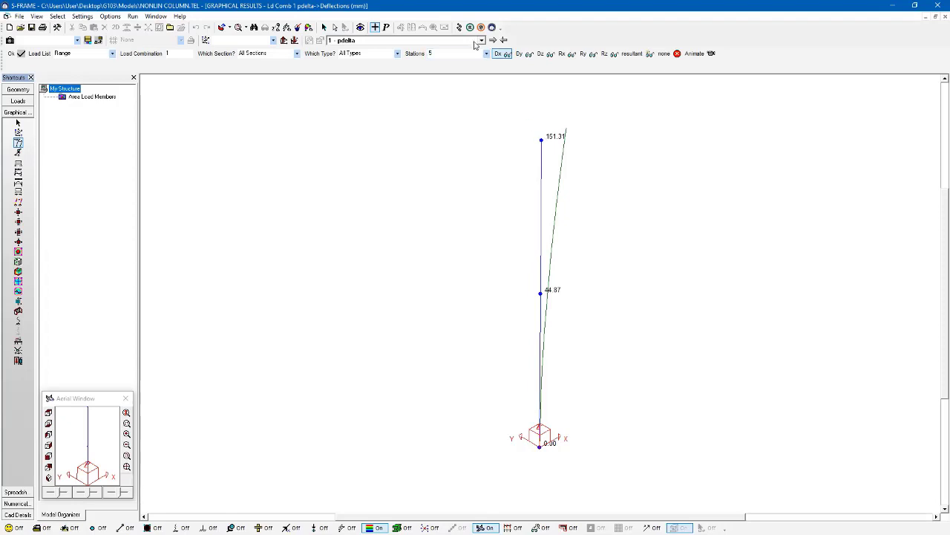
pyautogui.click(18, 183)
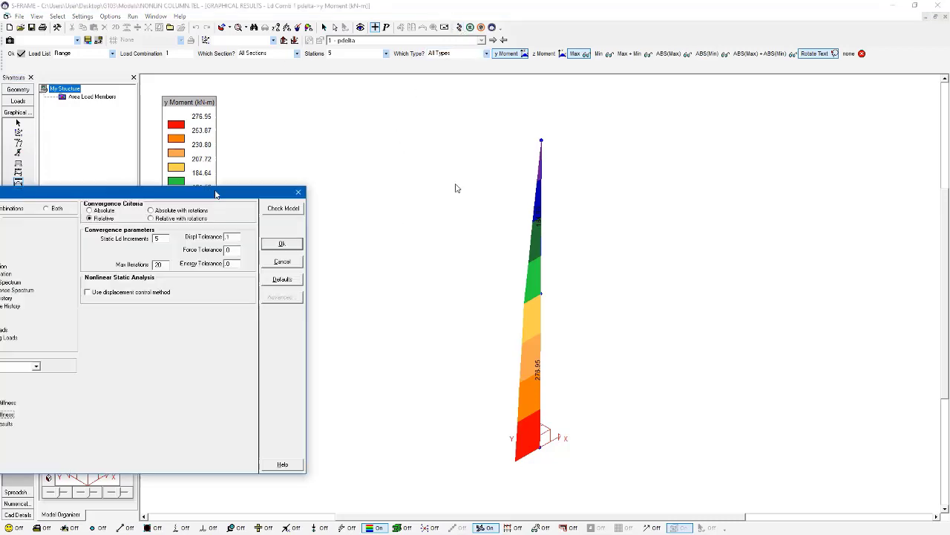
# Rerun the Nonlinear Static analysis with 50 static load increments and proceed to the postprocessor.
pyautogui.moveTo(245, 188); pyautogui.dragTo(583, 161)
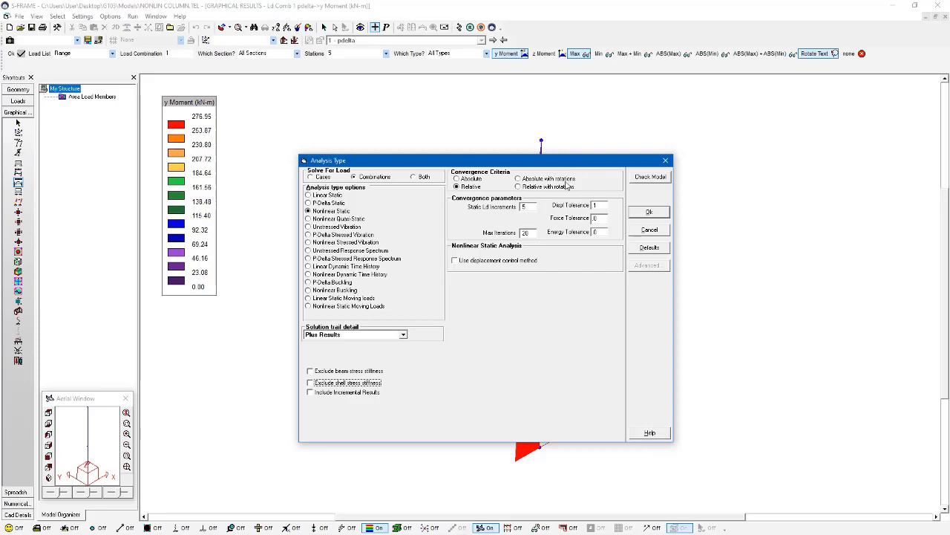
pyautogui.click(532, 206)
pyautogui.write('50')
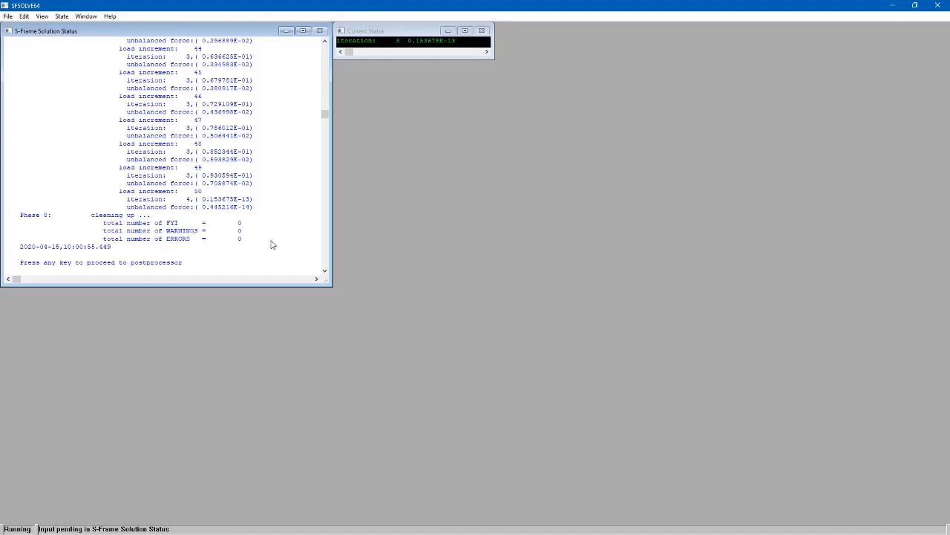
pyautogui.press('Return')
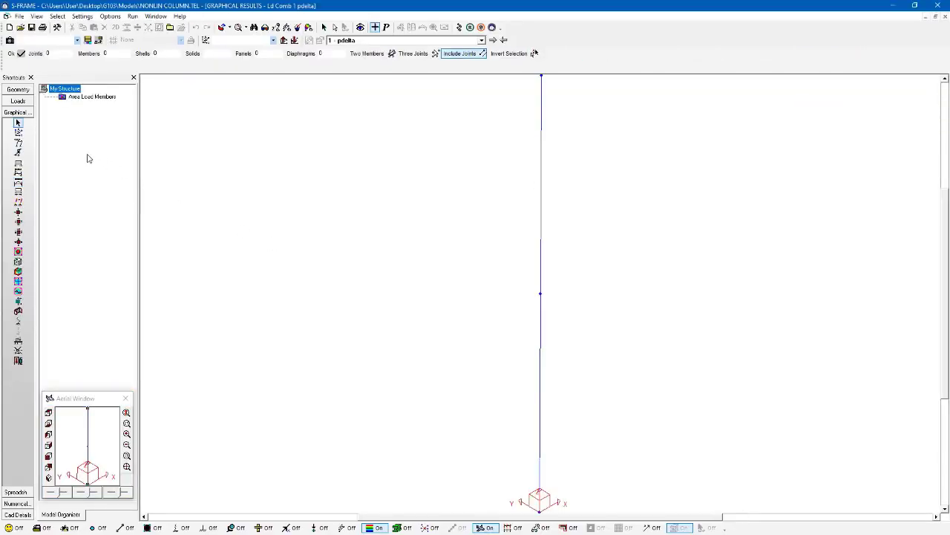
# Examine the X-displacement values on the deflected shape and the y moment diagram from the 50-increment nonlinear analysis.
pyautogui.click(18, 143)
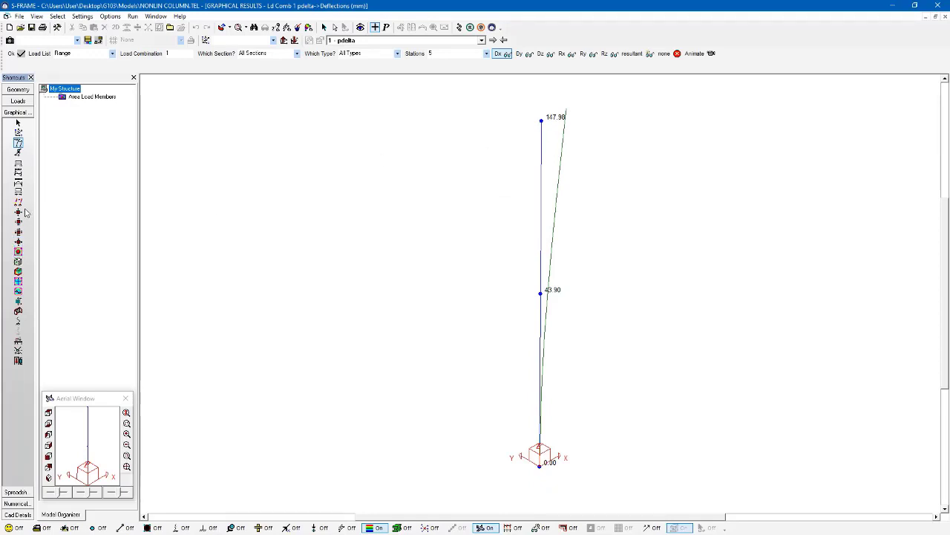
pyautogui.click(18, 183)
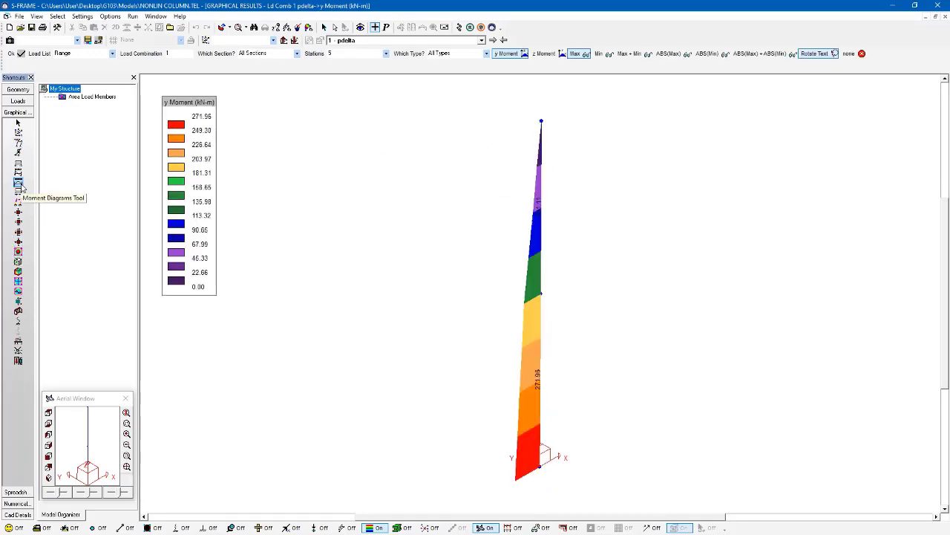